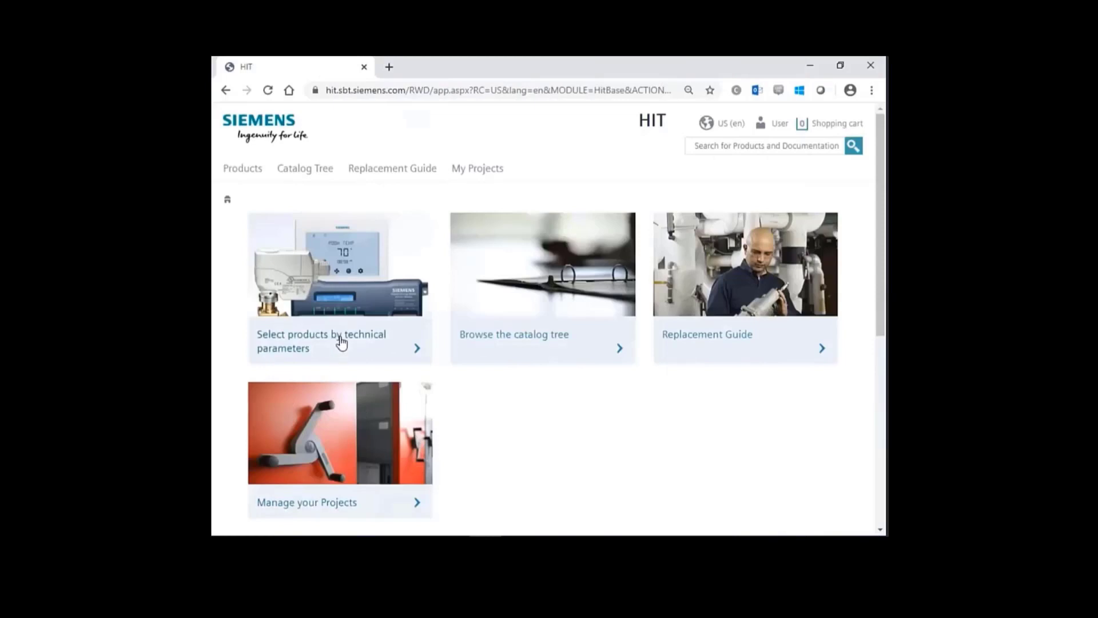
Go to Products > Damper Actuators > Air Damper Actuators to list all 148 hits.
left_click(341, 343)
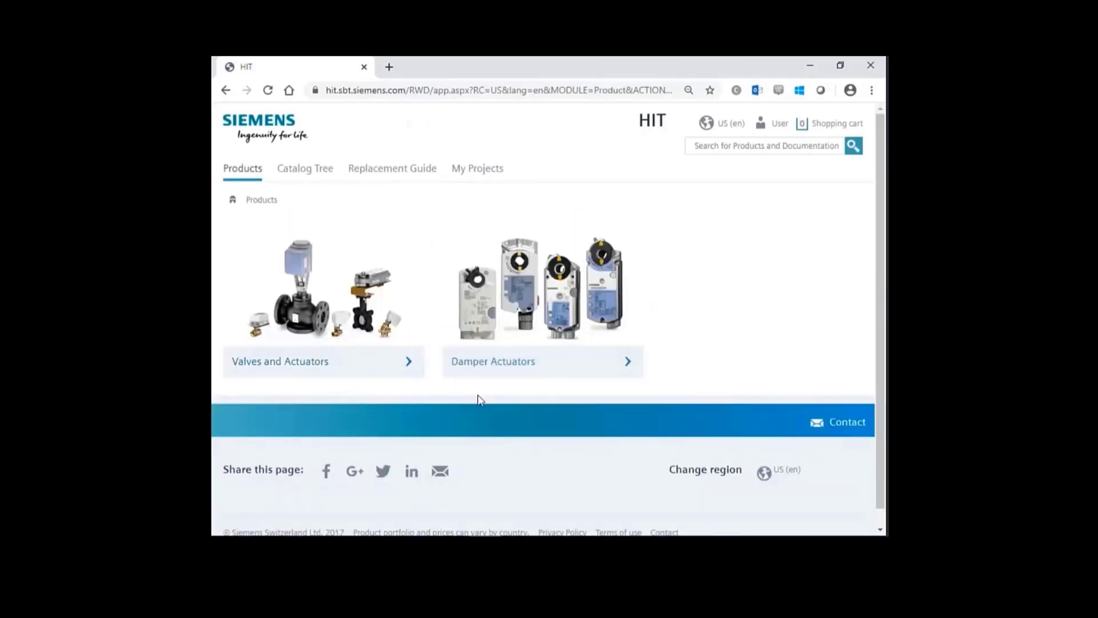
left_click(511, 368)
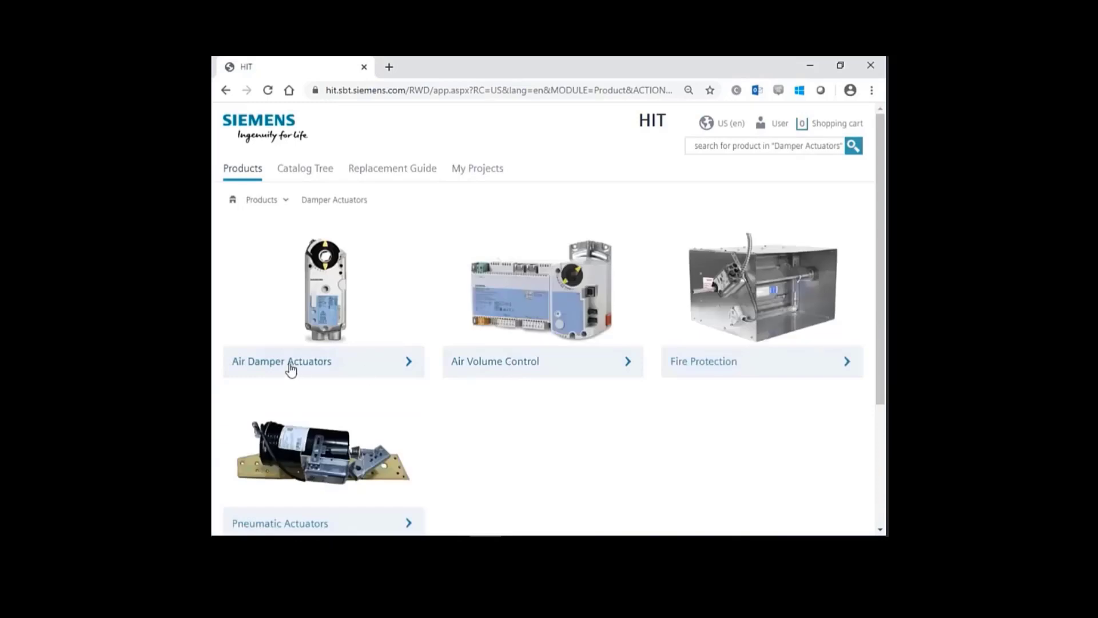
left_click(291, 369)
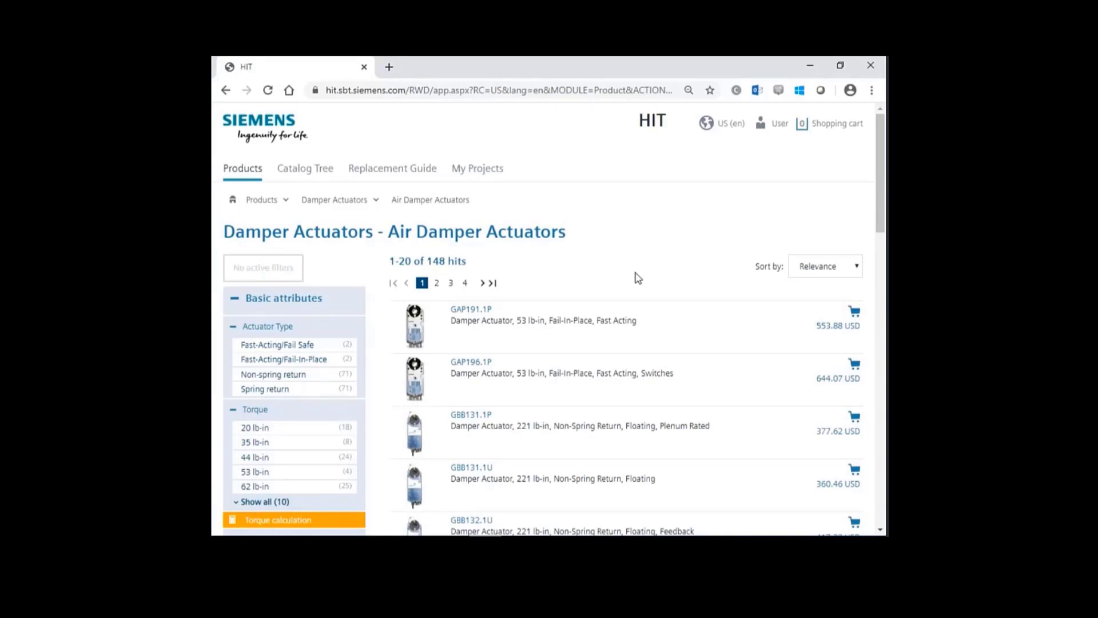
Filter to non-spring return, 44 lb-in, floating control, 24 VAC/DC and plenum, leaving GDE146.1P.
left_click(274, 381)
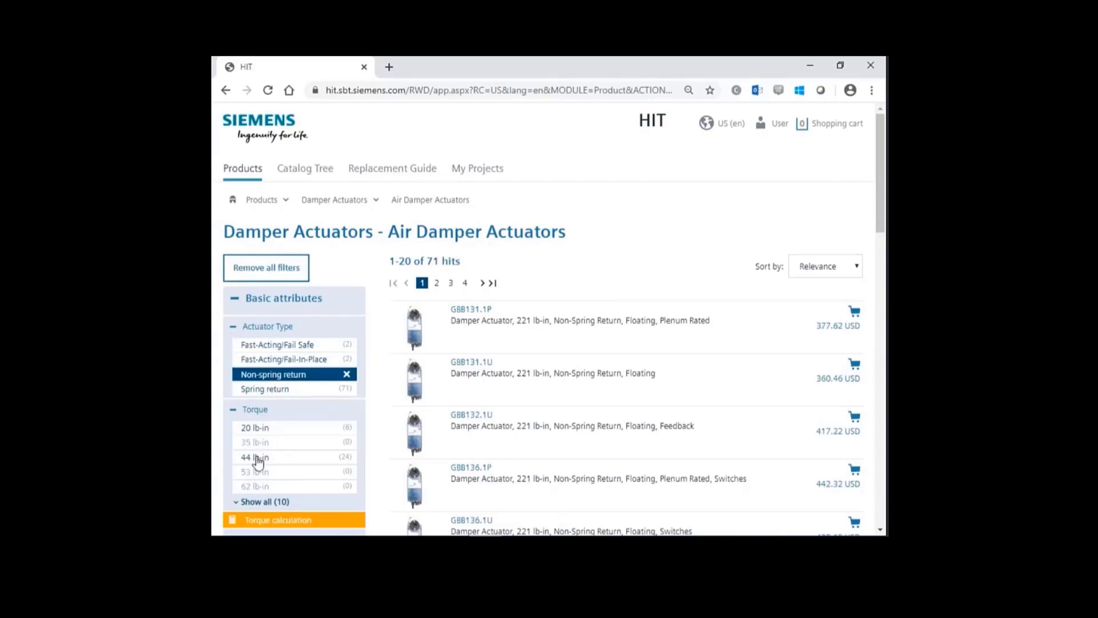
left_click(258, 457)
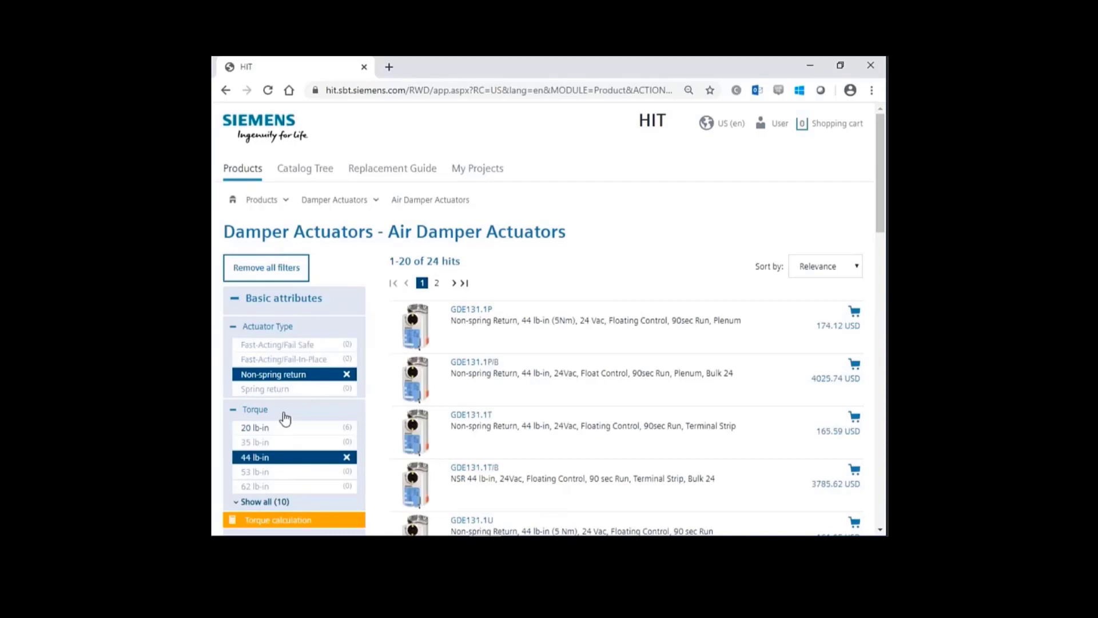
scroll(286, 421, "down", 3)
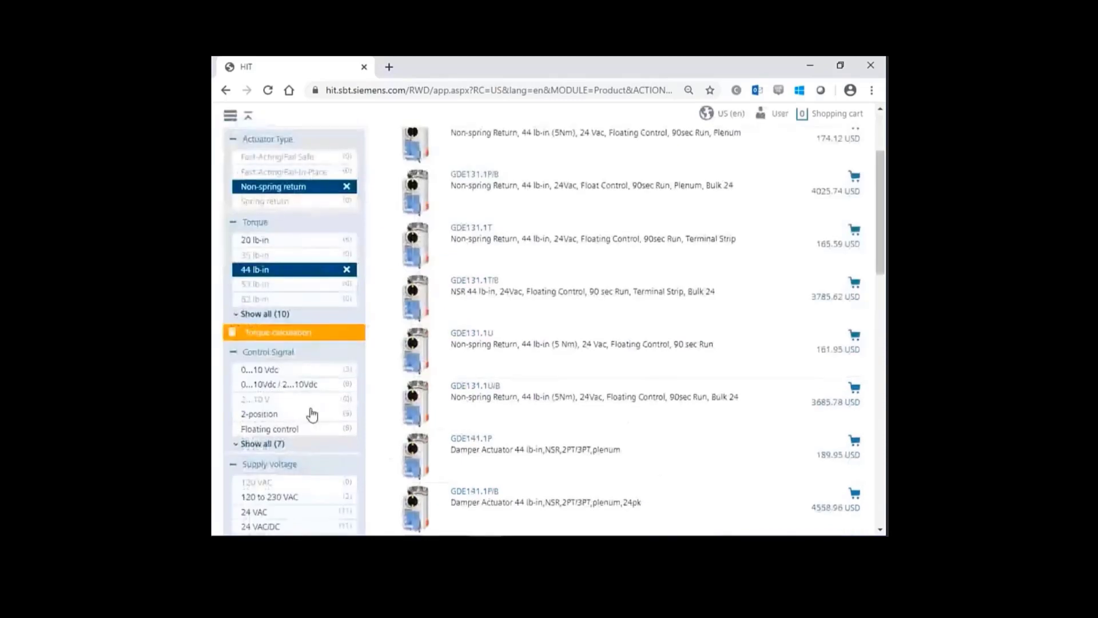
left_click(285, 435)
scroll(311, 385, "down", 3)
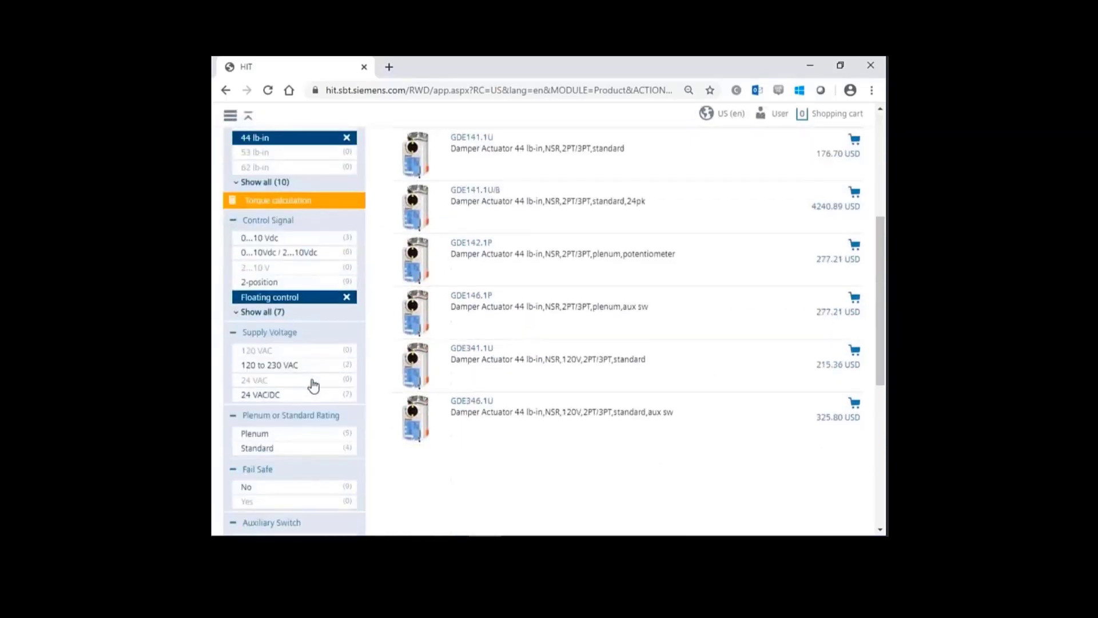
left_click(261, 396)
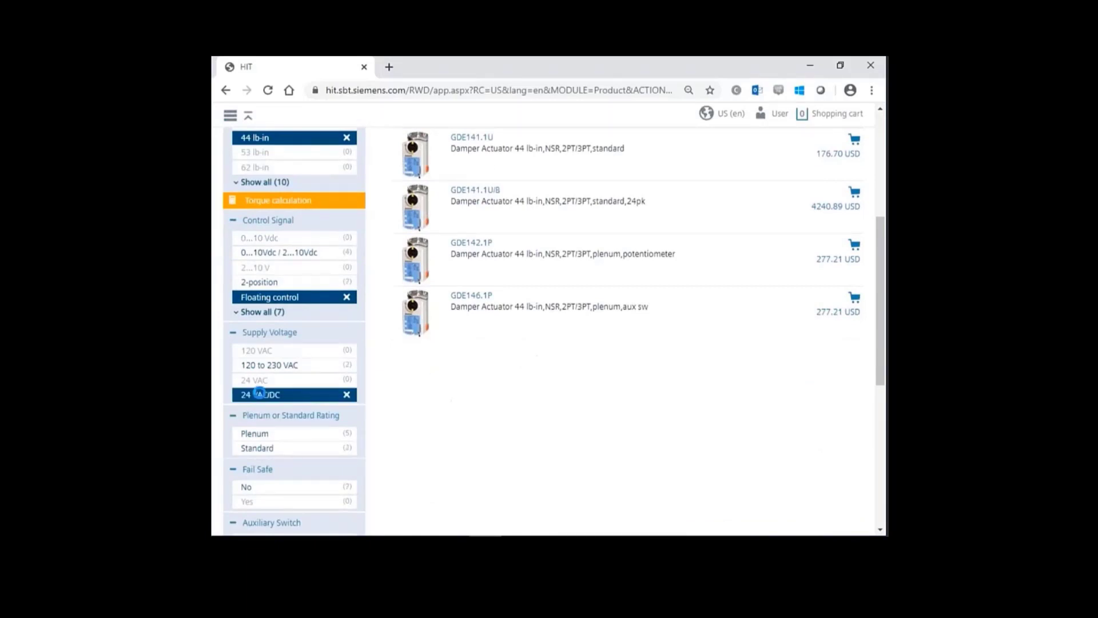
left_click(260, 436)
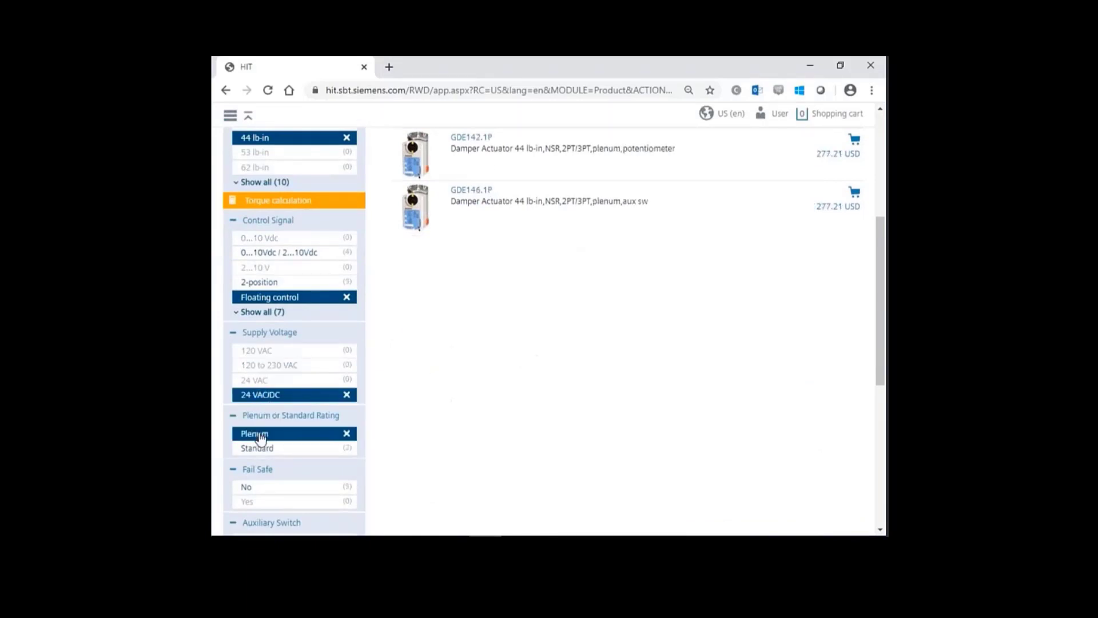
scroll(274, 389, "down", 3)
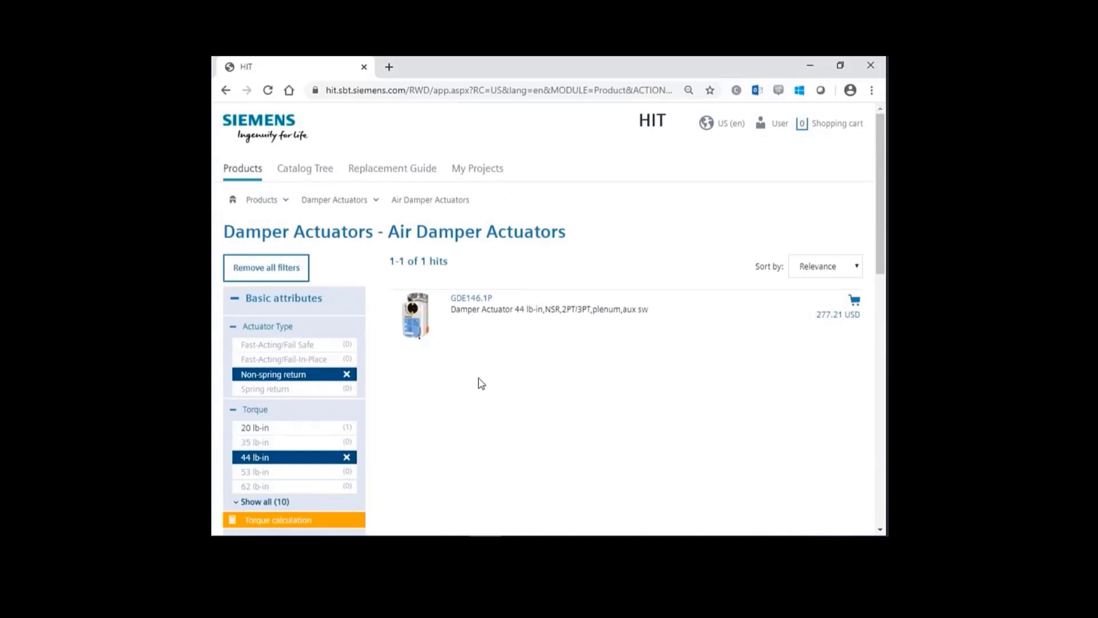
Open the GDE146.1P detail page and review its Documents and Technical Specifications sections.
left_click(471, 299)
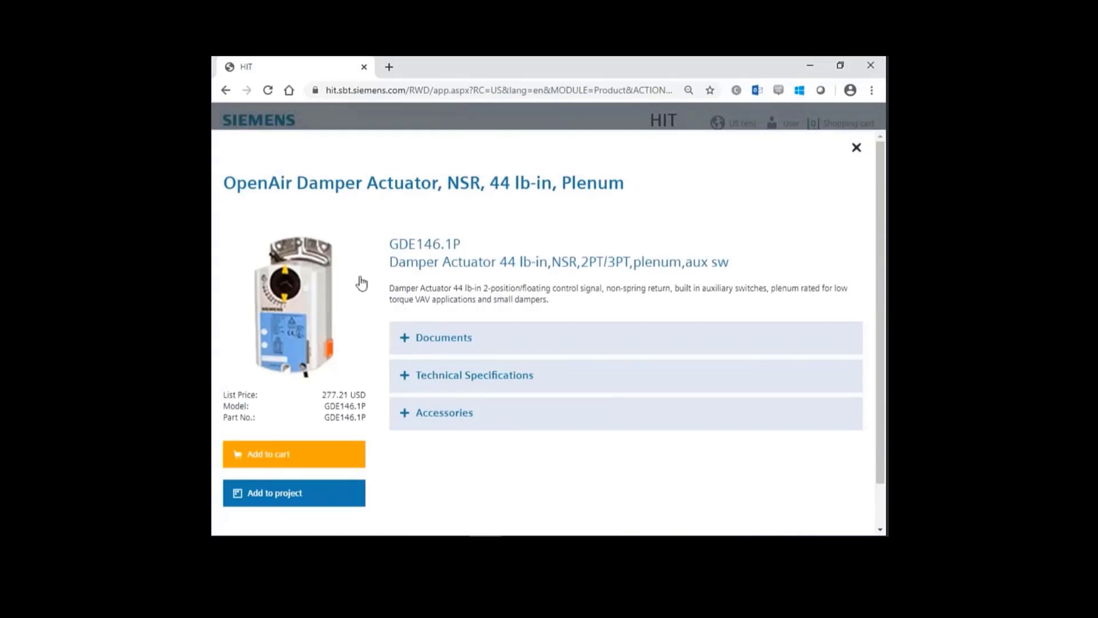
left_click(407, 342)
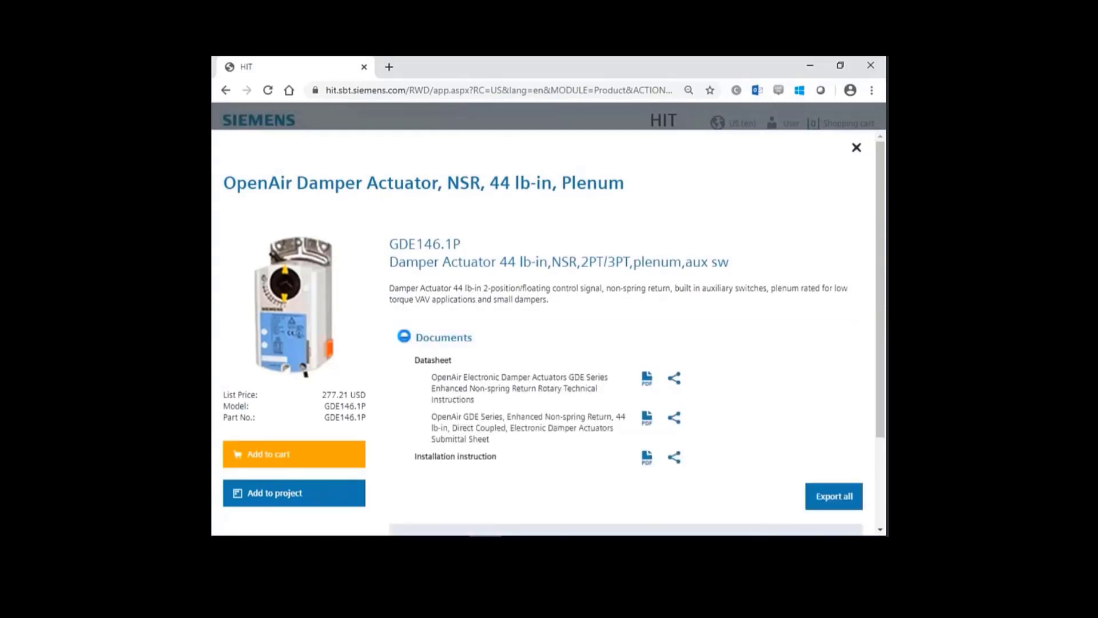
left_click(406, 342)
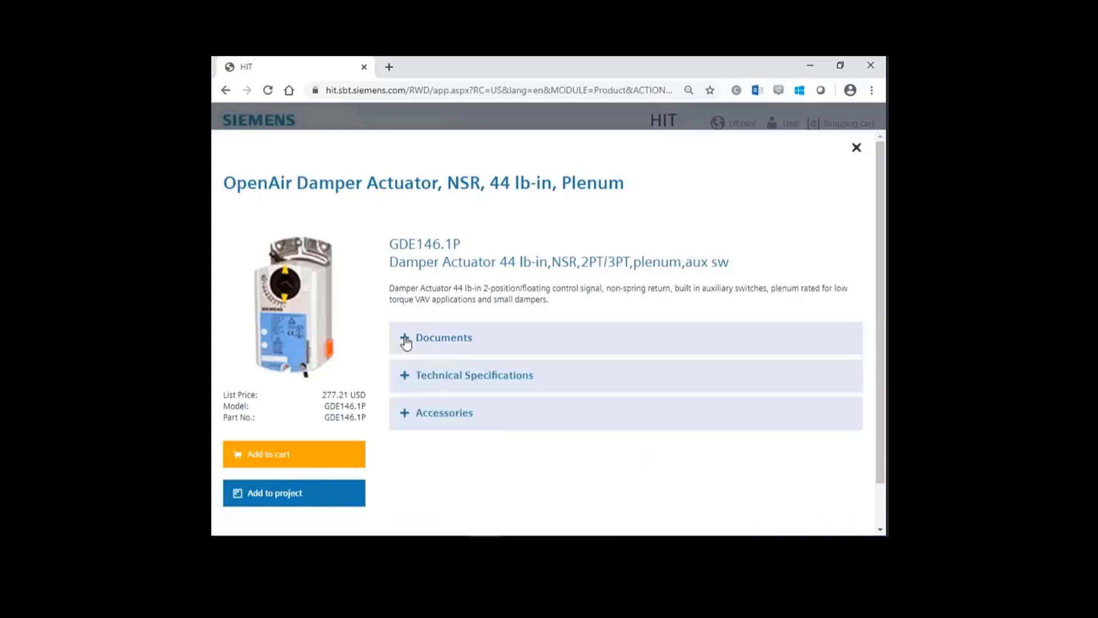
left_click(406, 377)
scroll(405, 378, "down", 3)
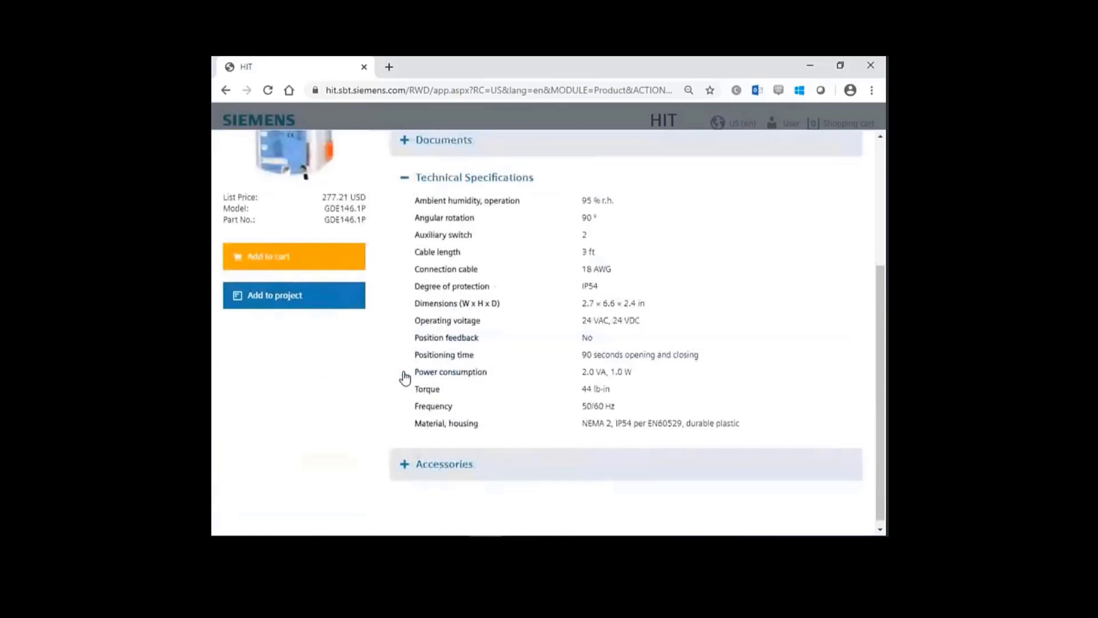
left_click(405, 178)
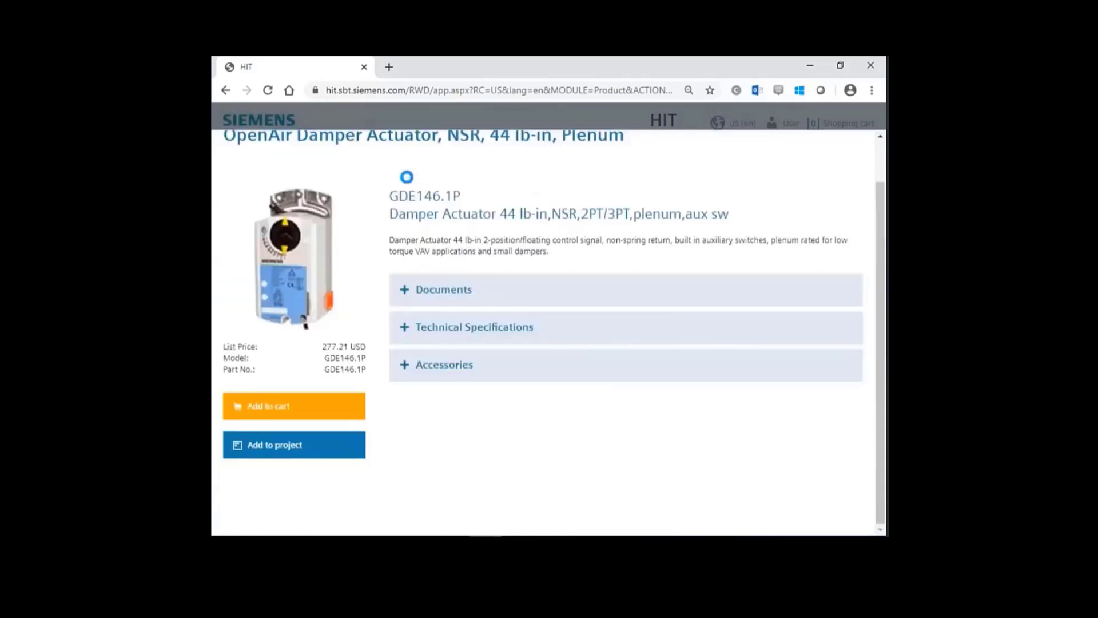
Browse the GDE146.1P compatible accessories list, then collapse it.
left_click(407, 369)
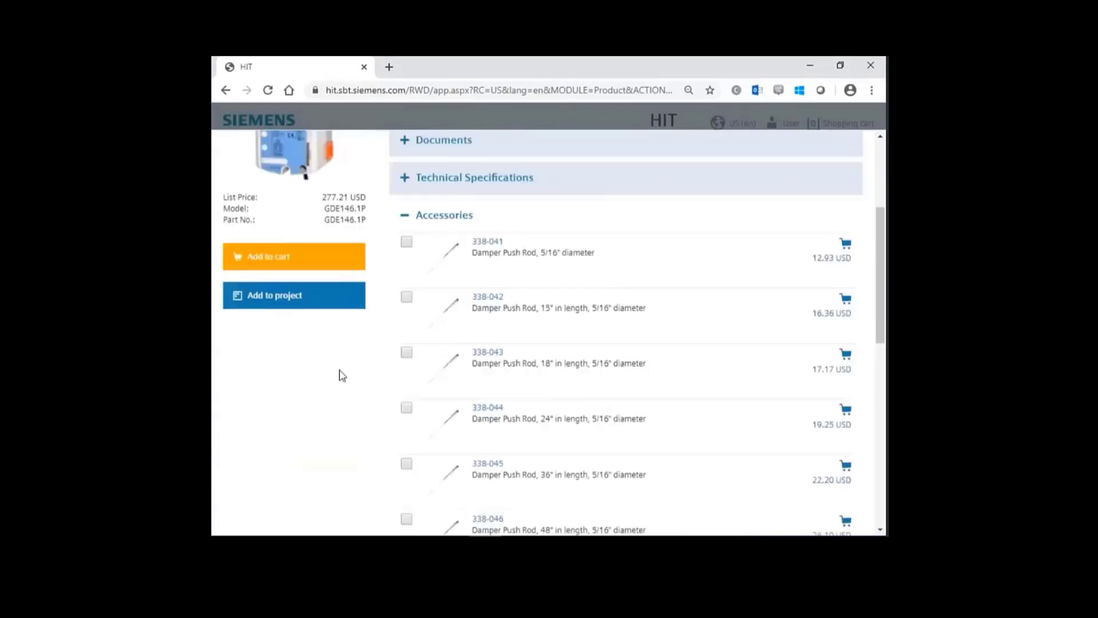
scroll(343, 376, "down", 3)
scroll(344, 377, "down", 6)
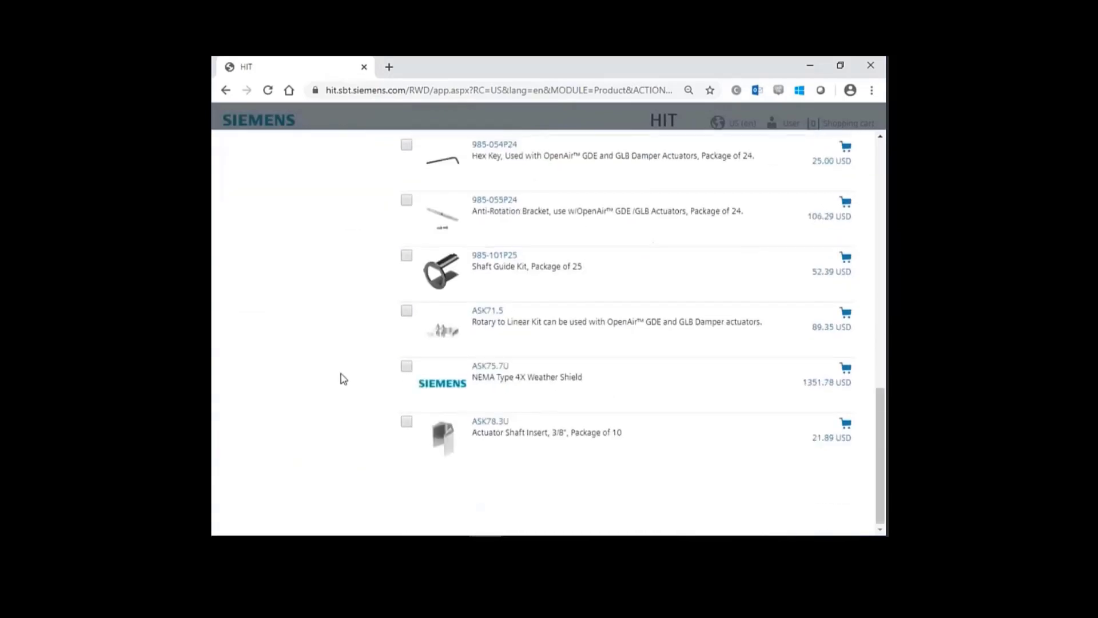
scroll(342, 378, "up", 9)
scroll(343, 379, "up", 3)
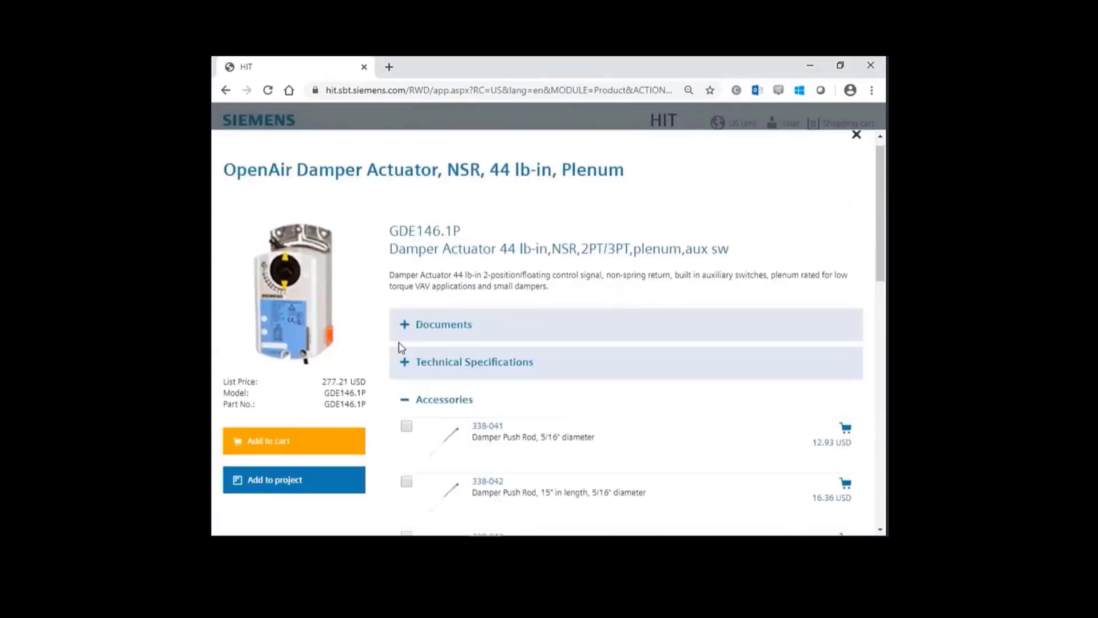
left_click(405, 400)
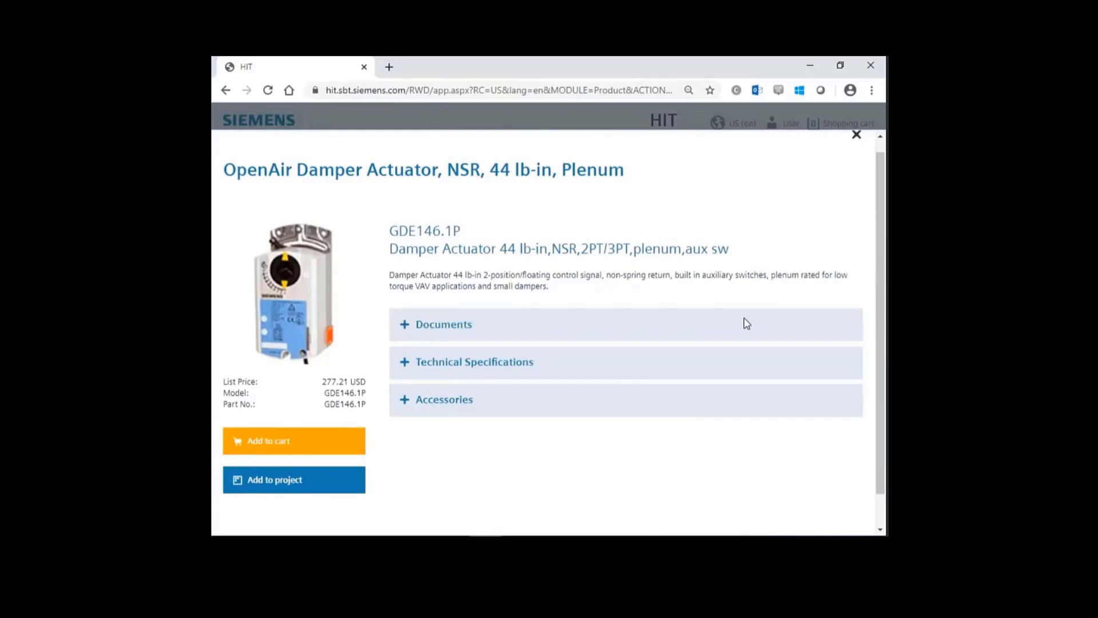
Close the GDE146.1P detail, remove all filters back to 148 hits, and start Torque calculation.
left_click(857, 135)
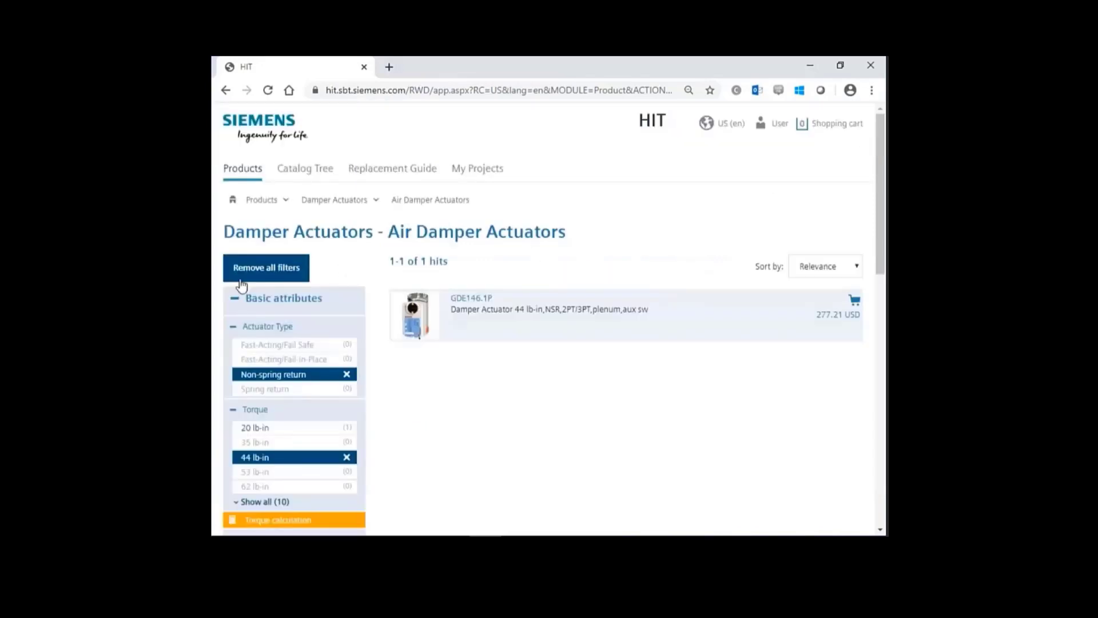
left_click(263, 273)
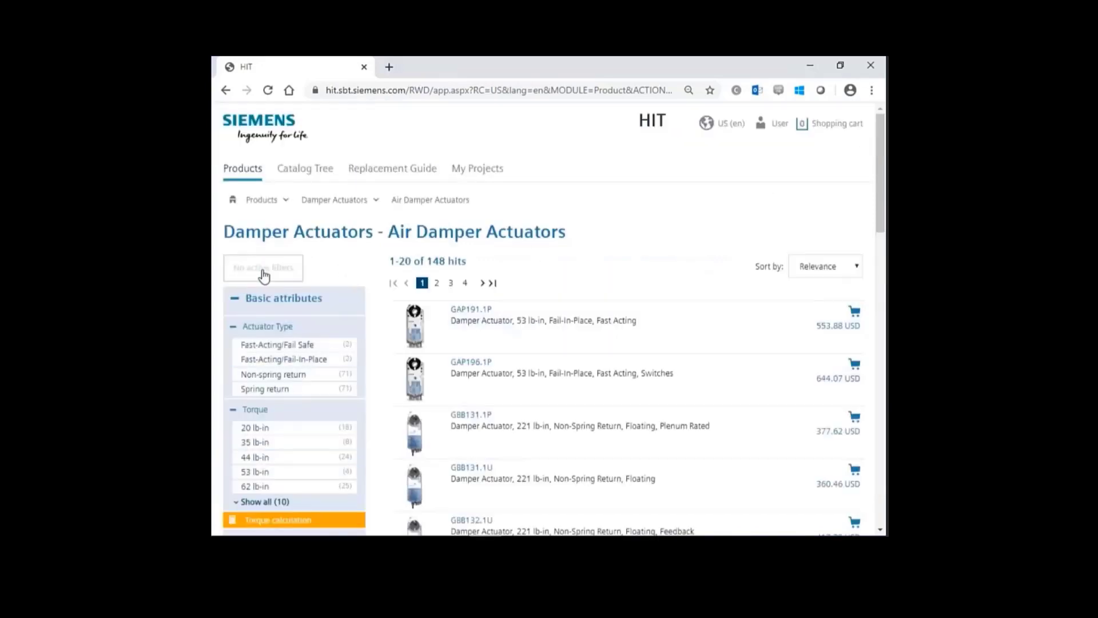
left_click(301, 522)
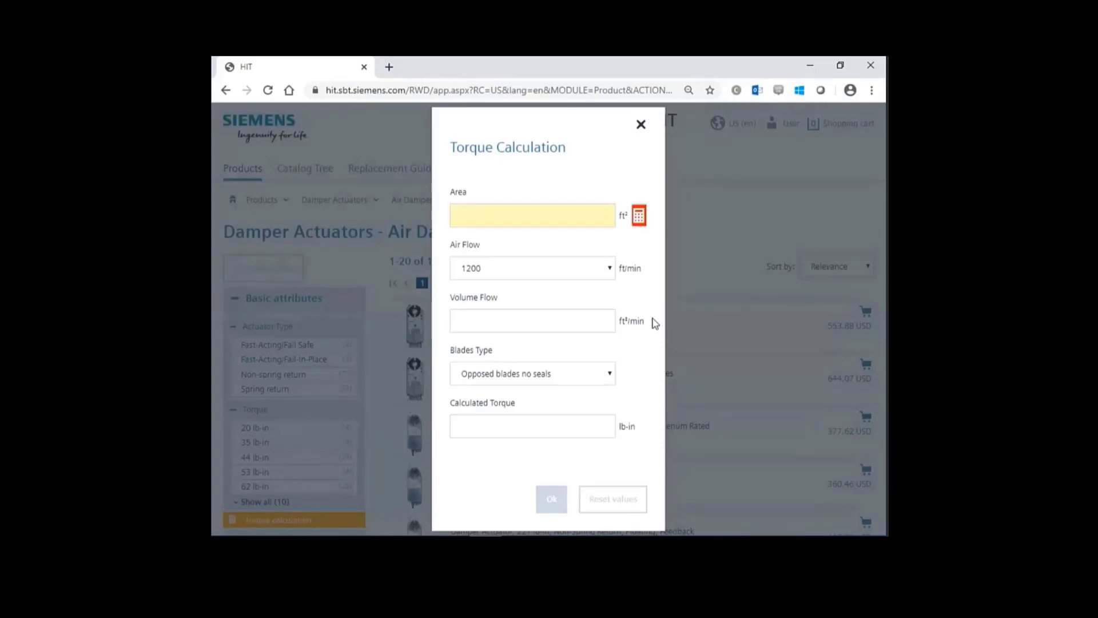
Enter a 9 ft² damper area and 2500 ft/min air flow for the torque calculation.
left_click(462, 217)
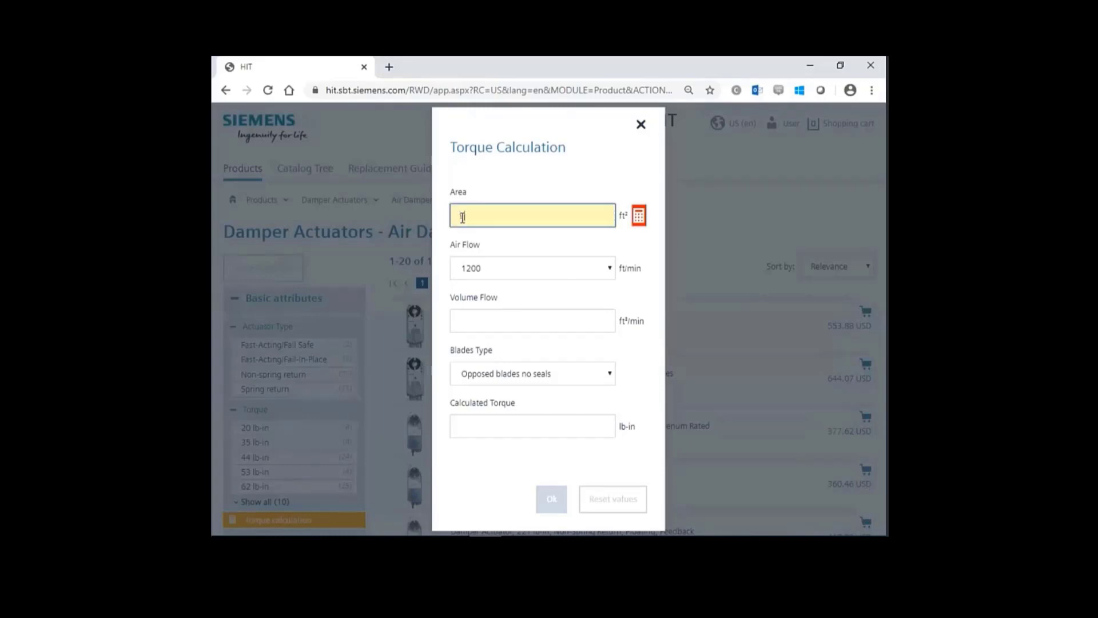
type("9")
left_click(543, 278)
left_click(543, 279)
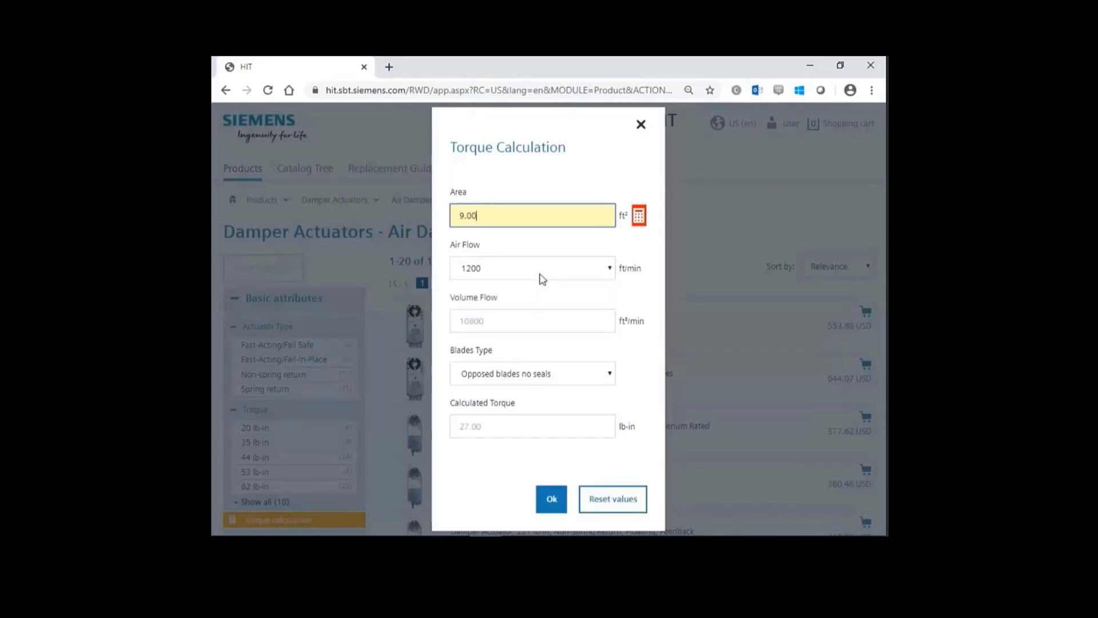
left_click(610, 269)
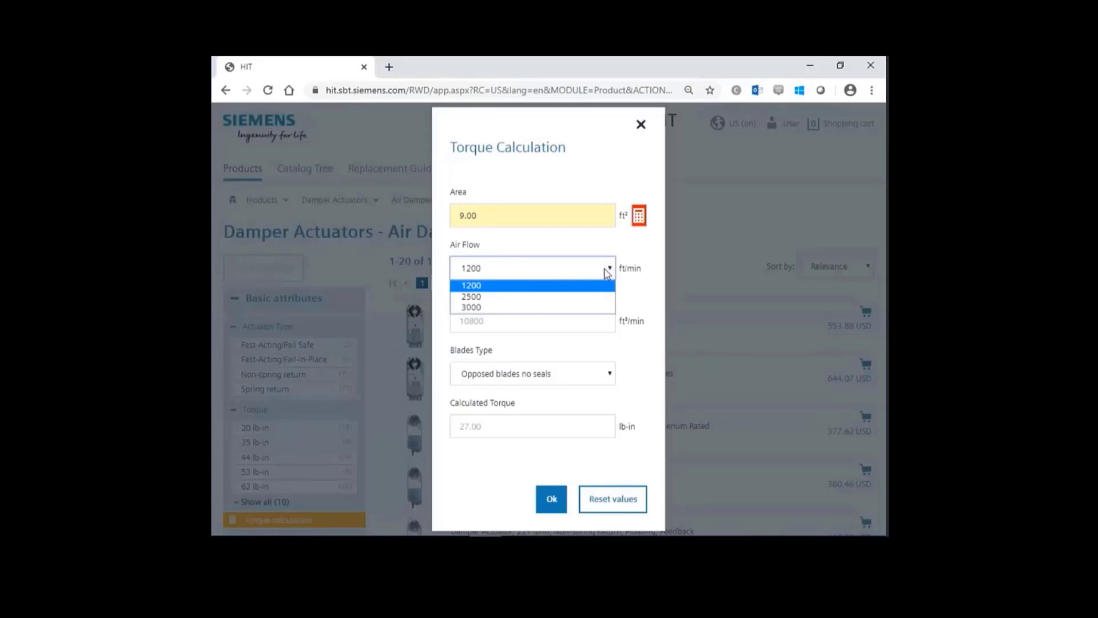
left_click(480, 297)
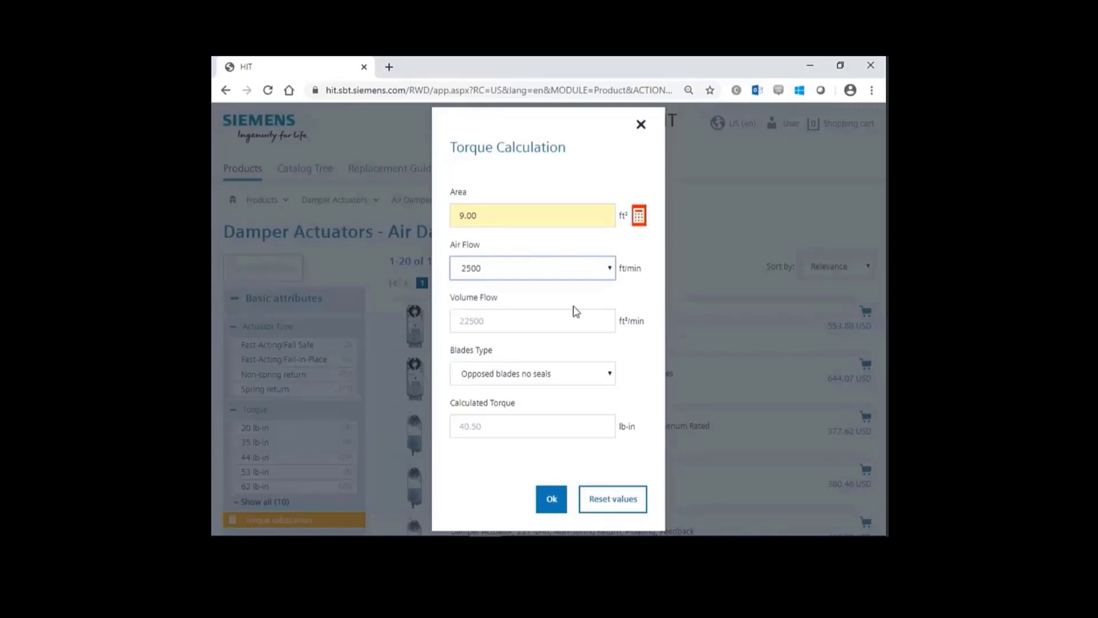
Choose opposed blades with seals and apply the 67.50 lb-in torque filter, leaving 67 hits.
left_click(610, 376)
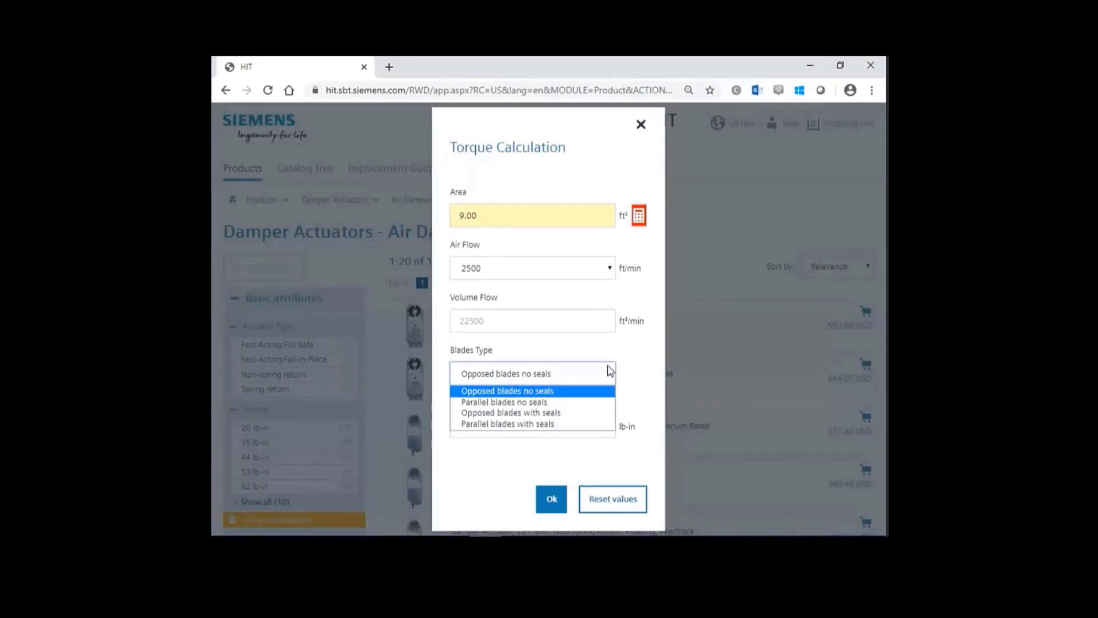
left_click(549, 417)
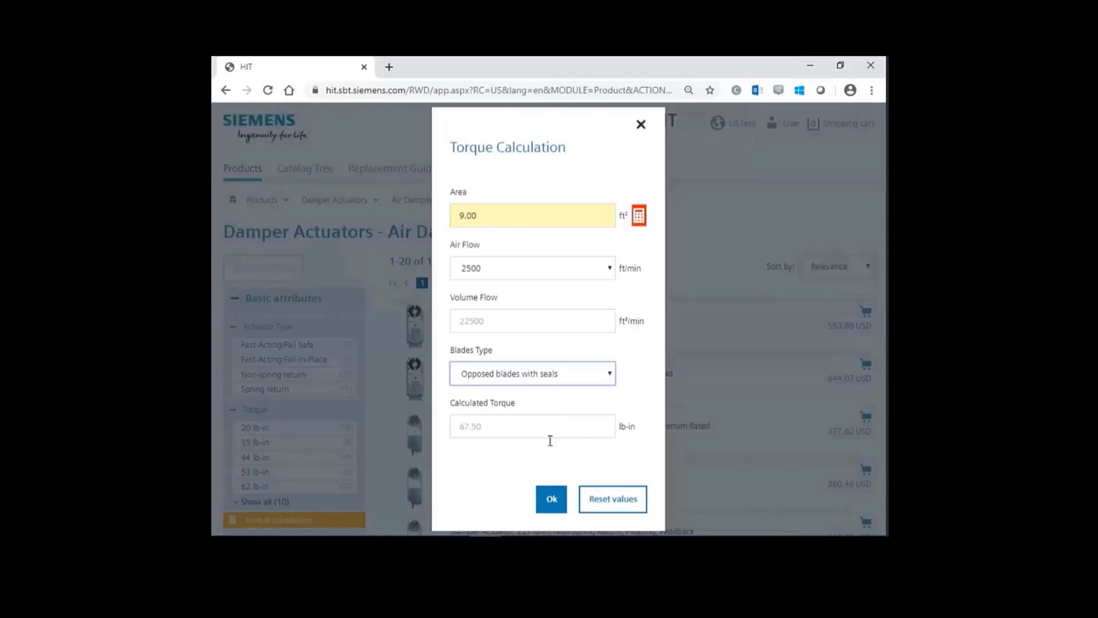
left_click(554, 502)
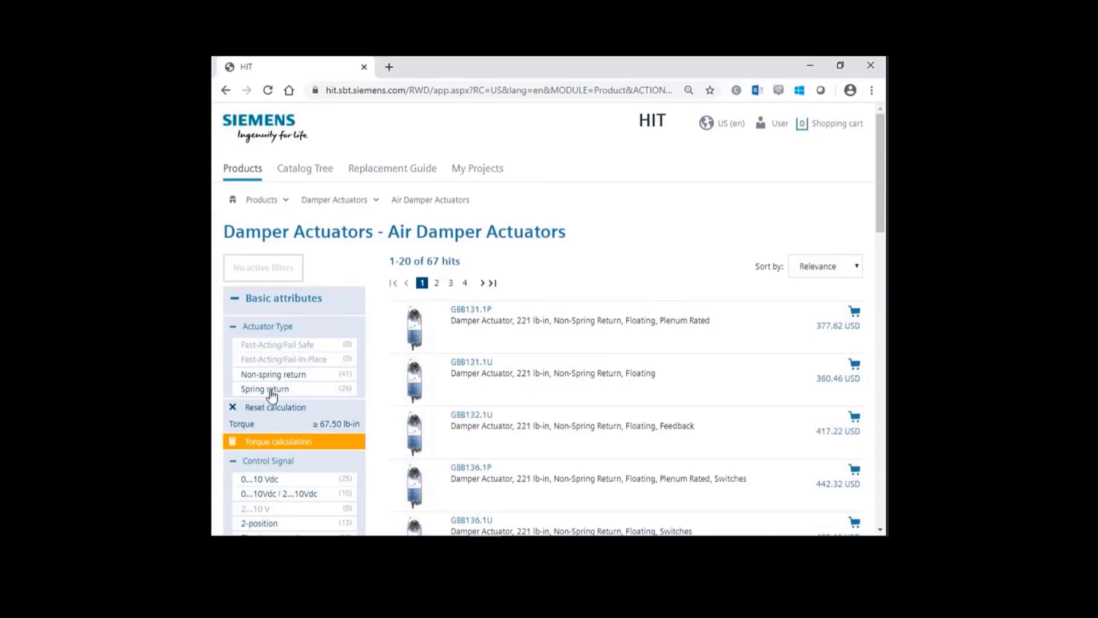
Filter to spring return, 0...10Vdc / 2...10Vdc and 24 VAC/DC, then open GCA156.1U's details.
left_click(272, 394)
scroll(275, 394, "down", 5)
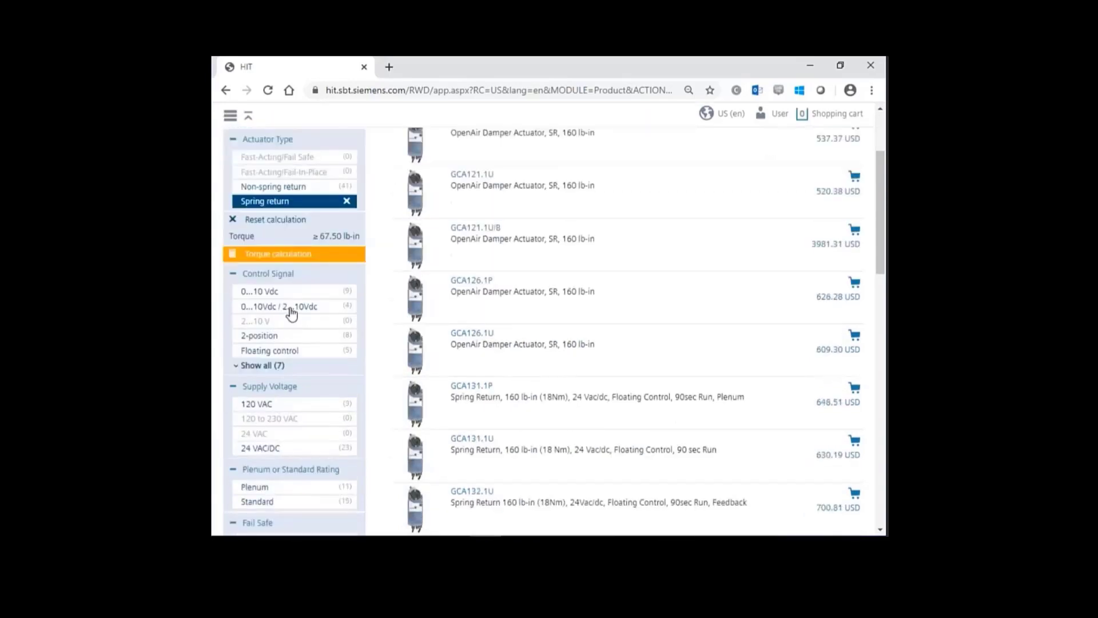
left_click(292, 312)
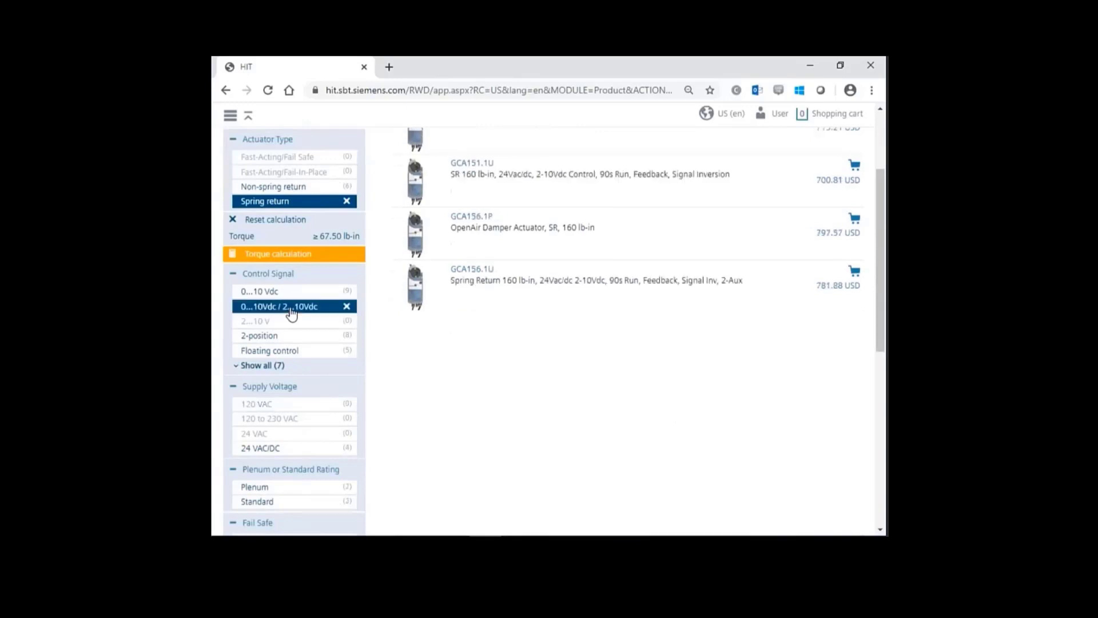
left_click(277, 456)
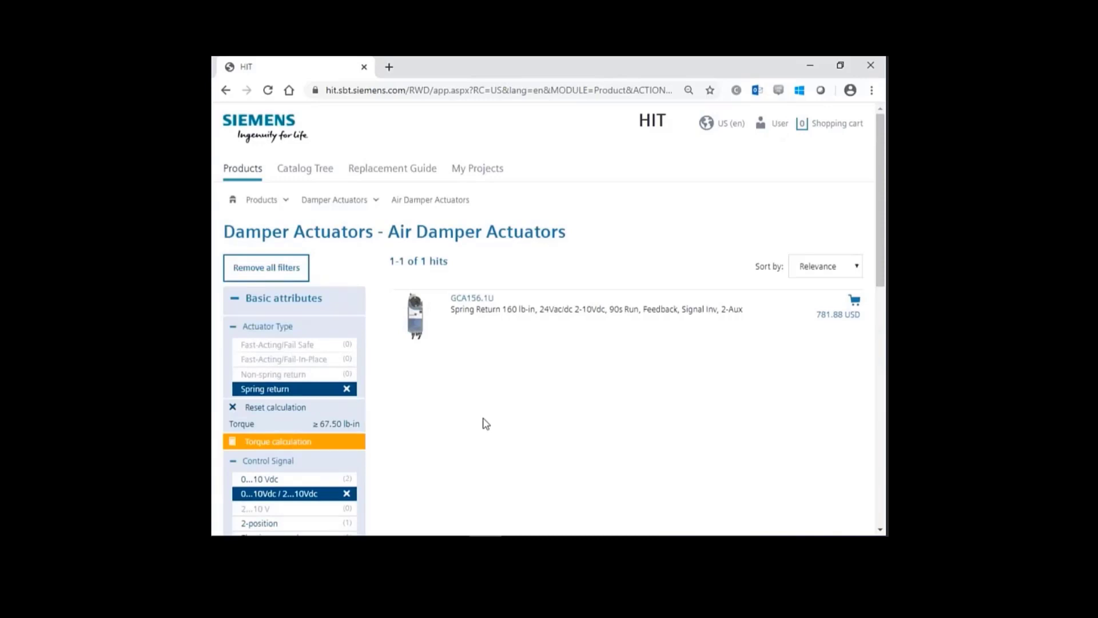
left_click(479, 298)
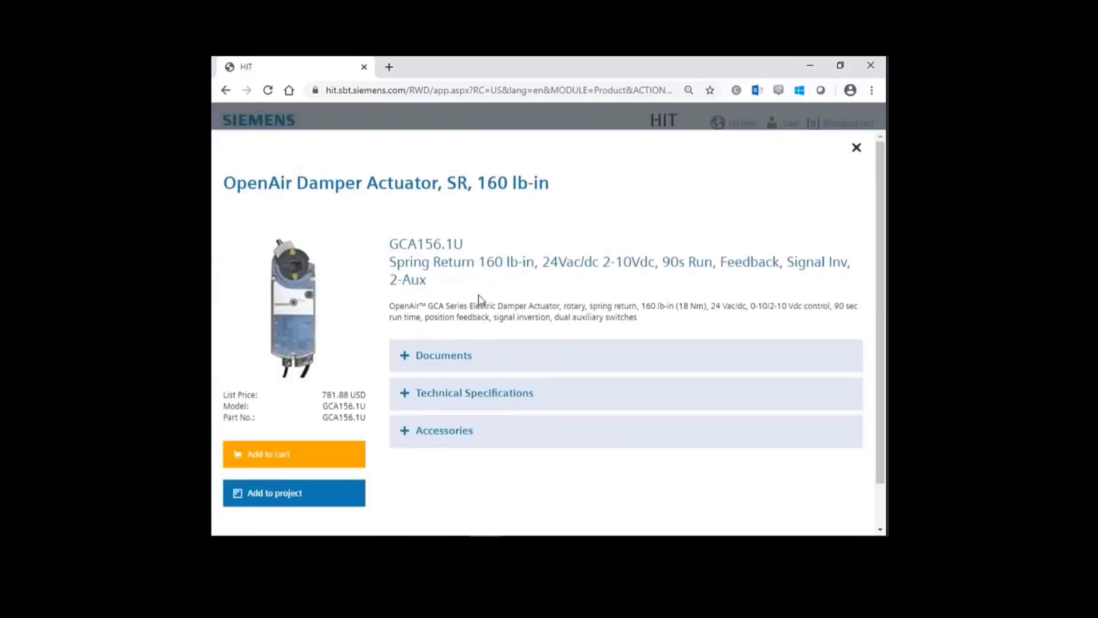
left_click(405, 356)
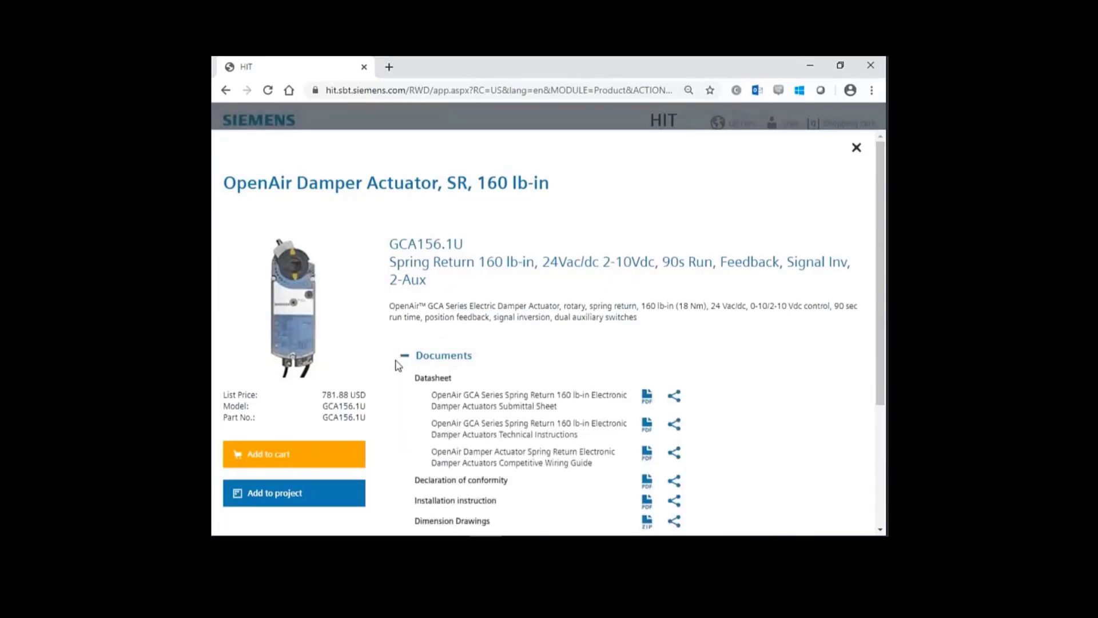
scroll(401, 364, "down", 1)
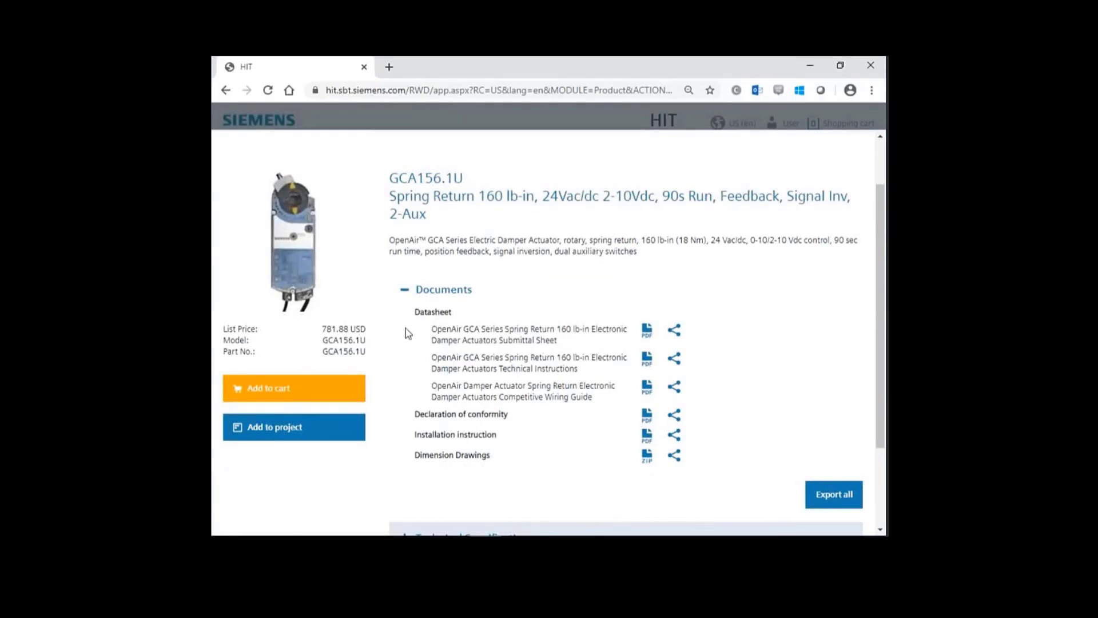
left_click(404, 290)
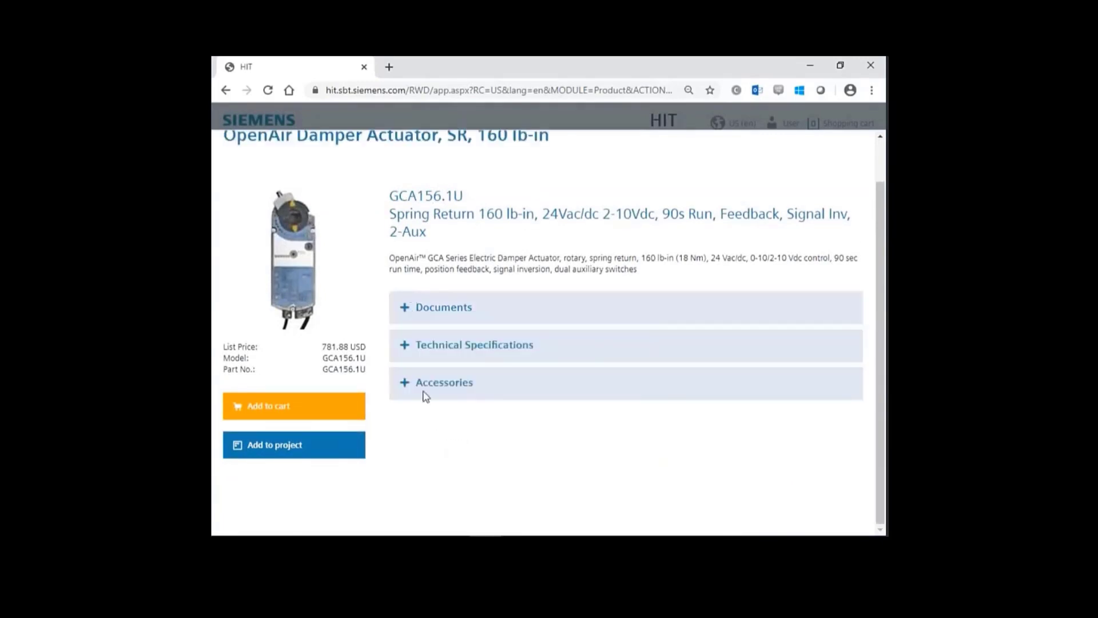
left_click(406, 347)
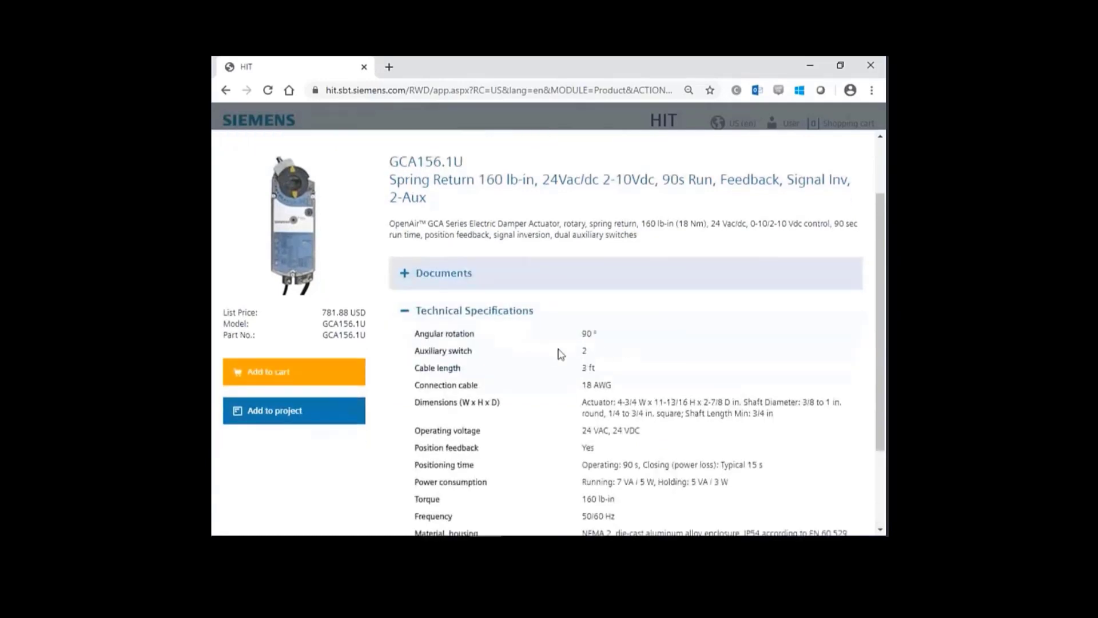
scroll(558, 349, "down", 3)
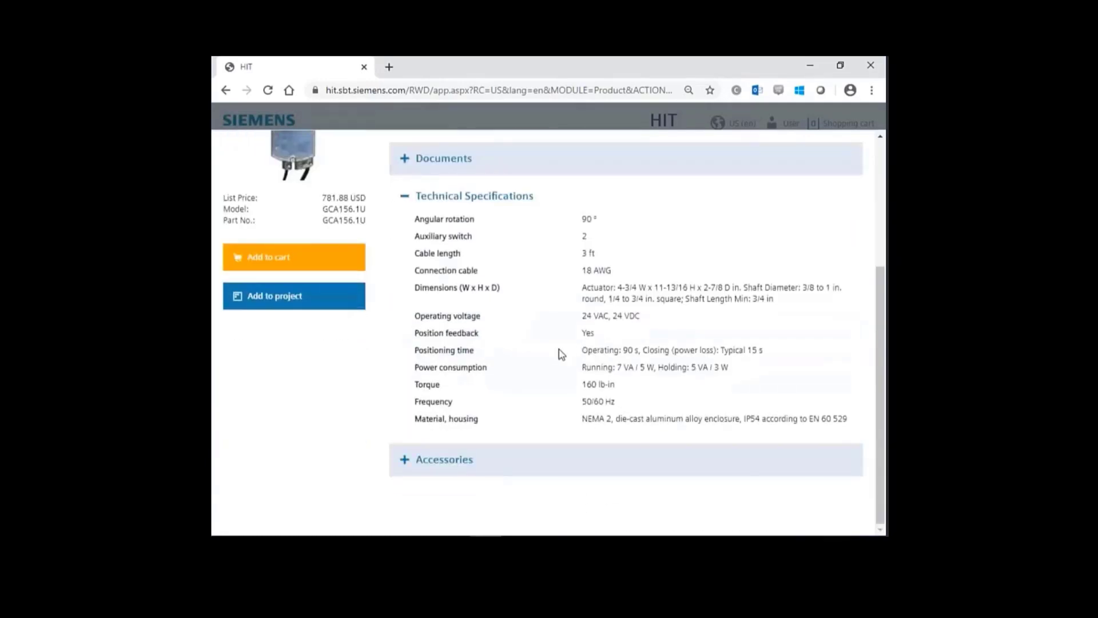
left_click(406, 201)
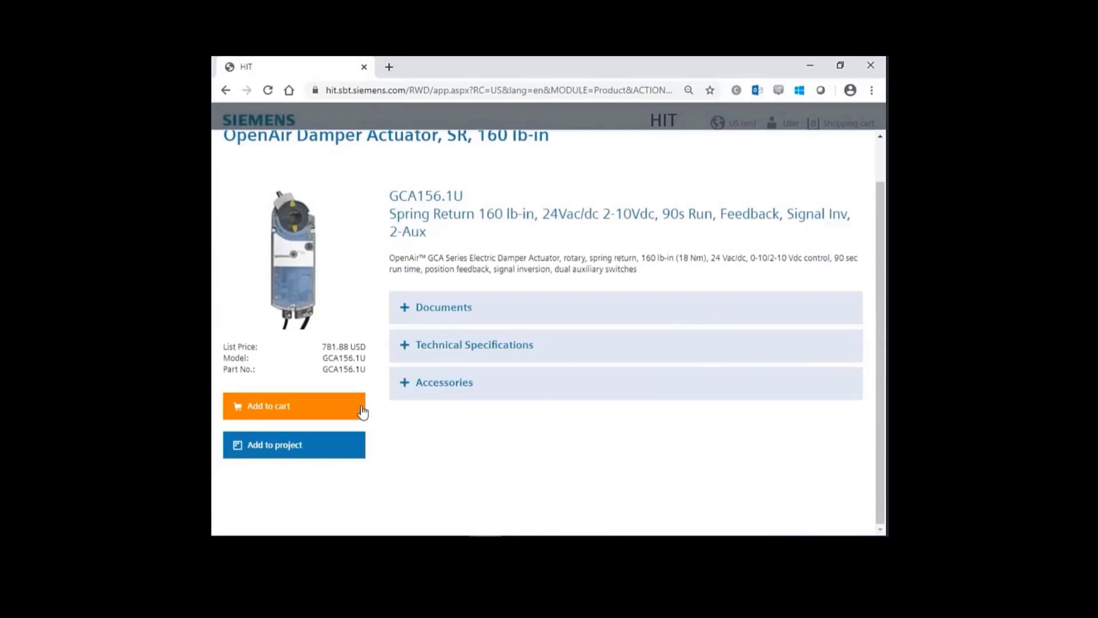
left_click(405, 384)
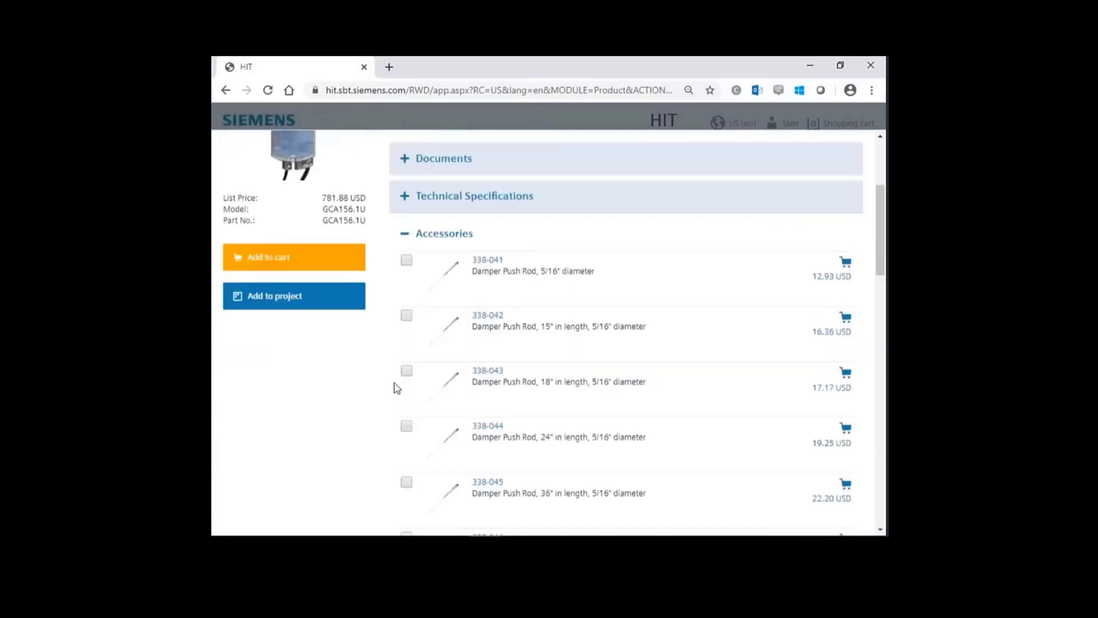
scroll(380, 363, "down", 5)
scroll(383, 367, "down", 13)
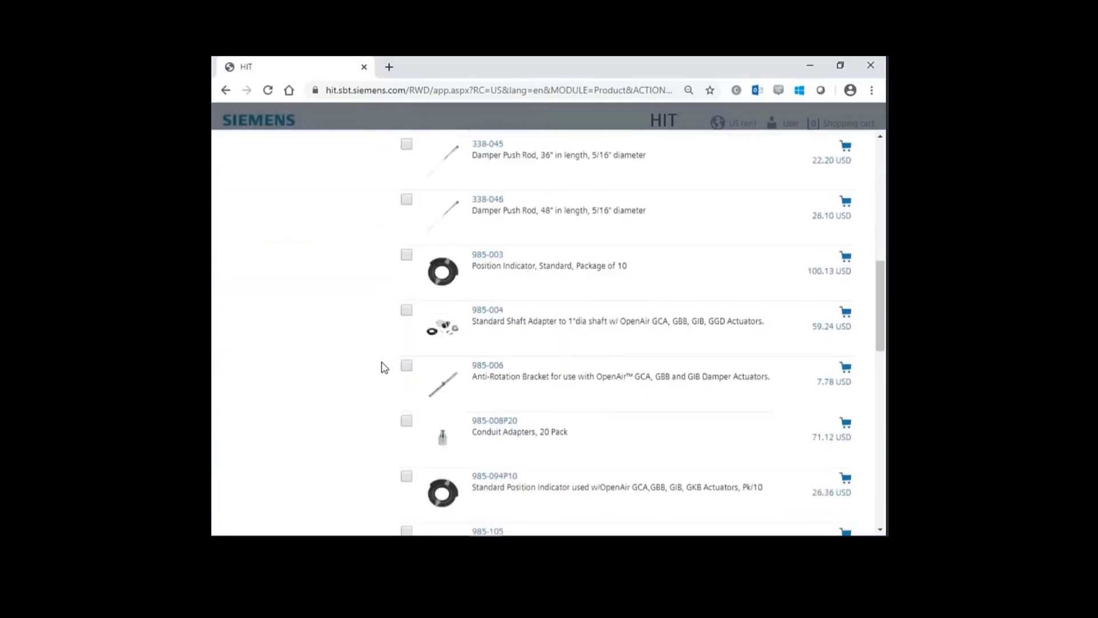
scroll(383, 371, "down", 2)
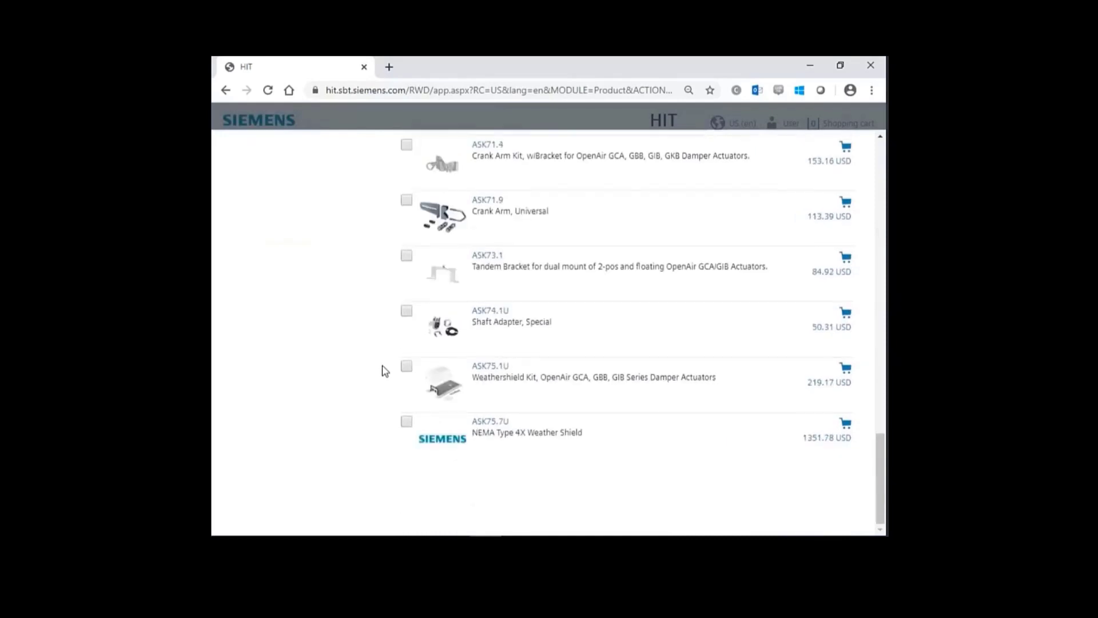
scroll(383, 371, "up", 13)
scroll(383, 371, "up", 7)
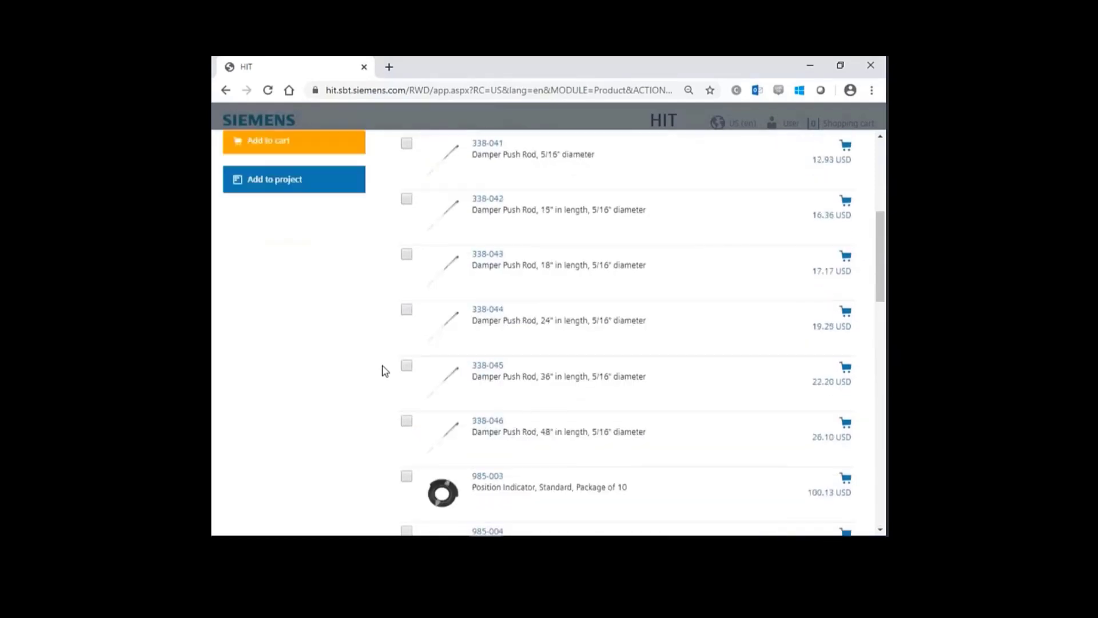
left_click(407, 242)
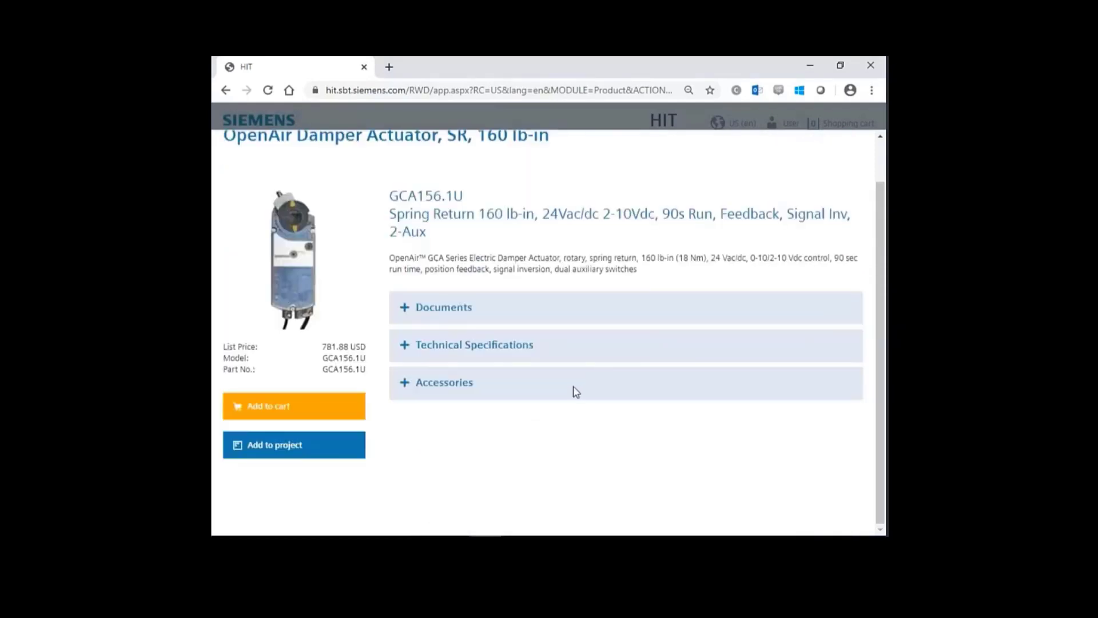